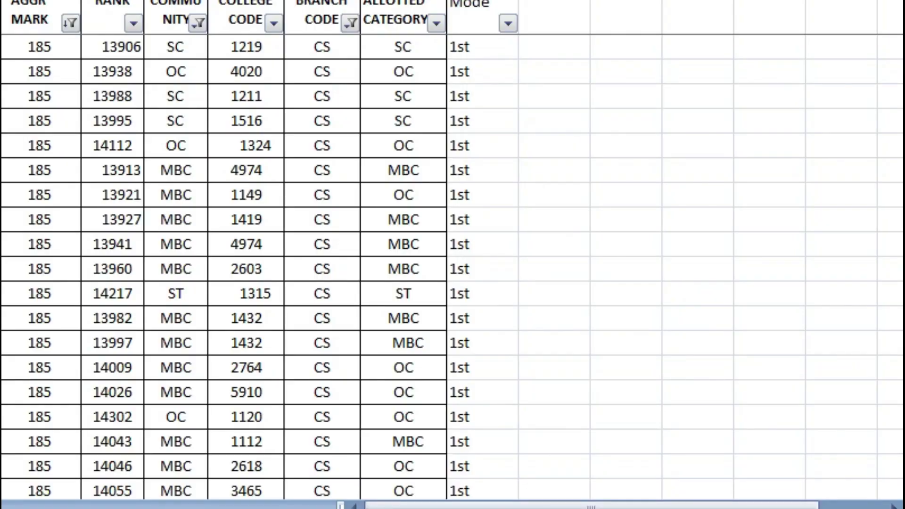
Step: Note "gce thirunelvelli" beside the rank 13913 row with college code 4974, in the blank column after Mode
{"action": "left_click", "coordinate": [537, 168]}
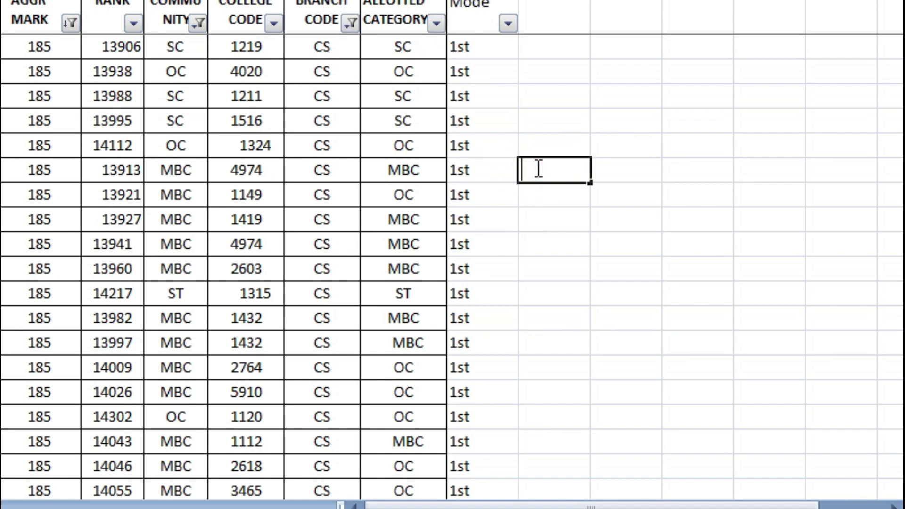
{"action": "type", "text": "go"}
{"action": "type", "text": "e"}
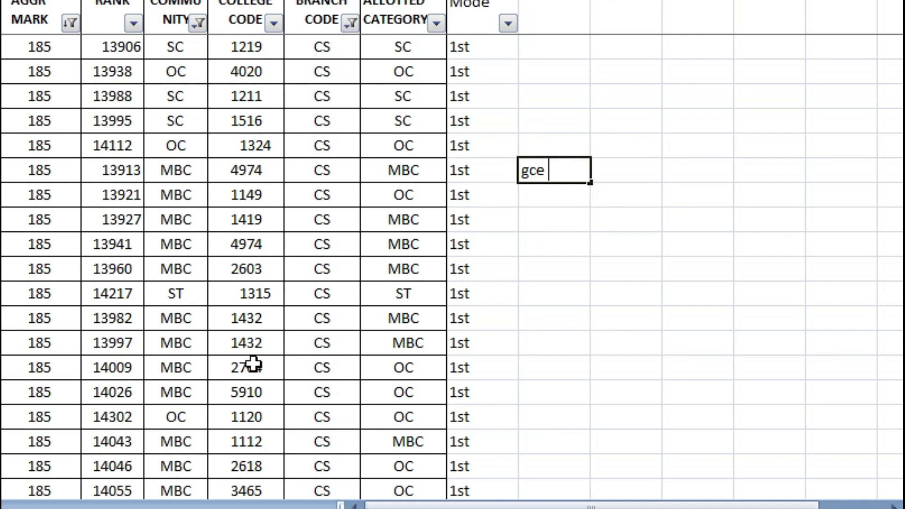
{"action": "key", "text": "Return"}
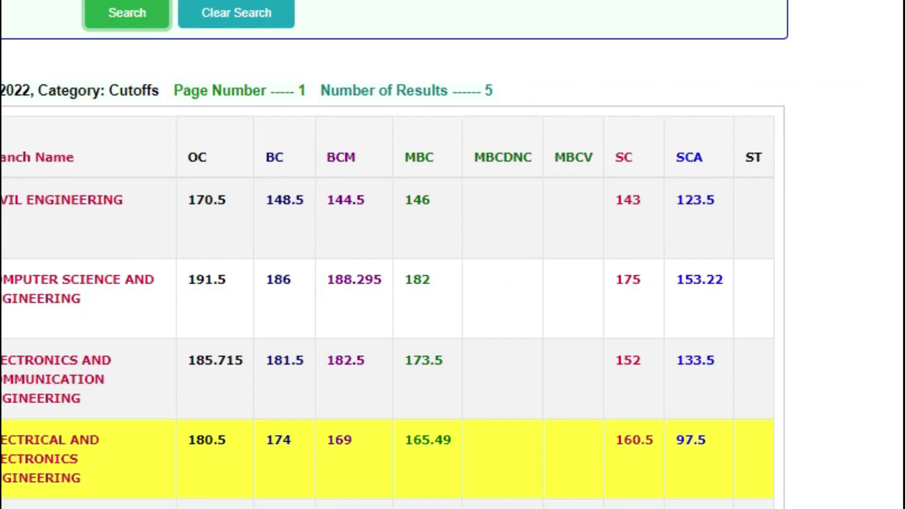
Step: Switch to the TNEA cutoff website and search the 2022 cutoffs for college code 1432
{"action": "left_click", "coordinate": [126, 473]}
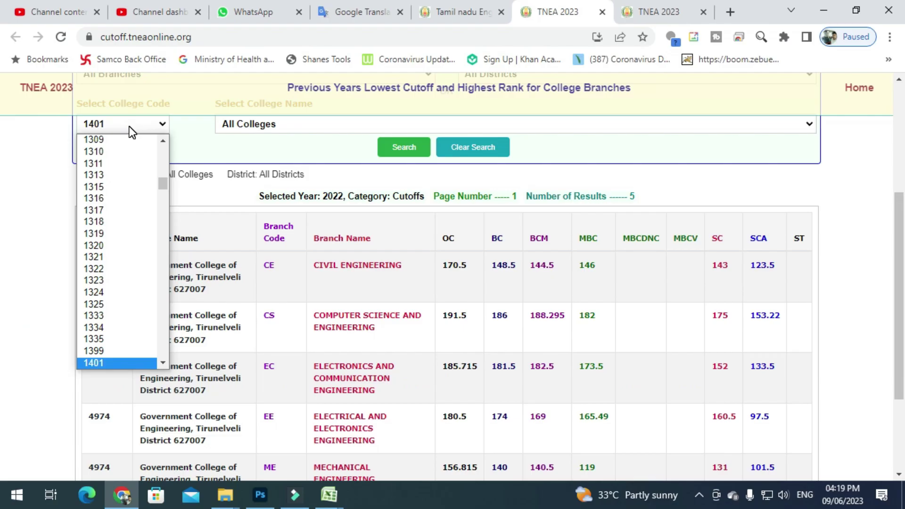
{"action": "type", "text": "32"}
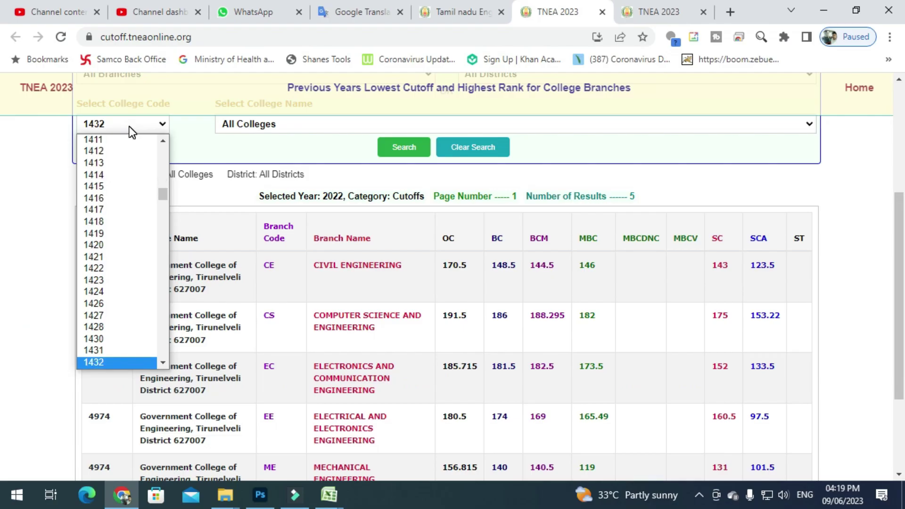
{"action": "key", "text": "Return"}
{"action": "left_click", "coordinate": [404, 149]}
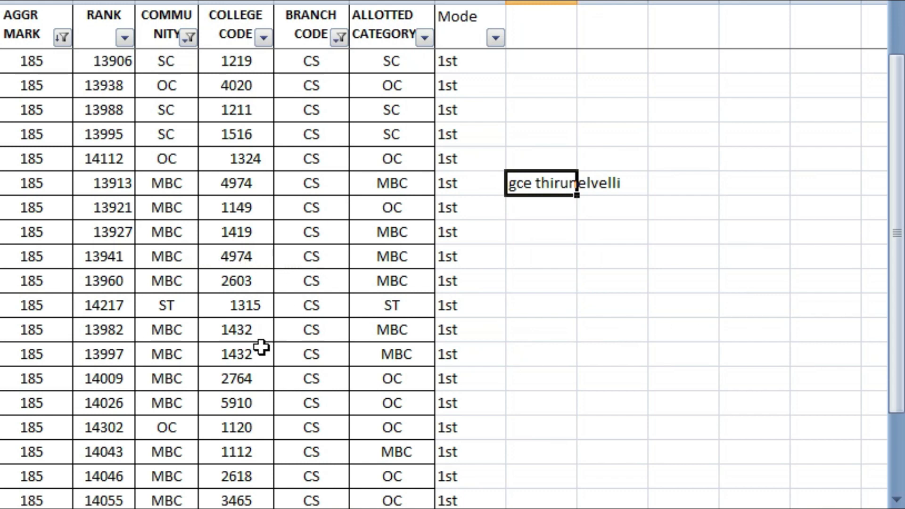
{"action": "double_click", "coordinate": [553, 329]}
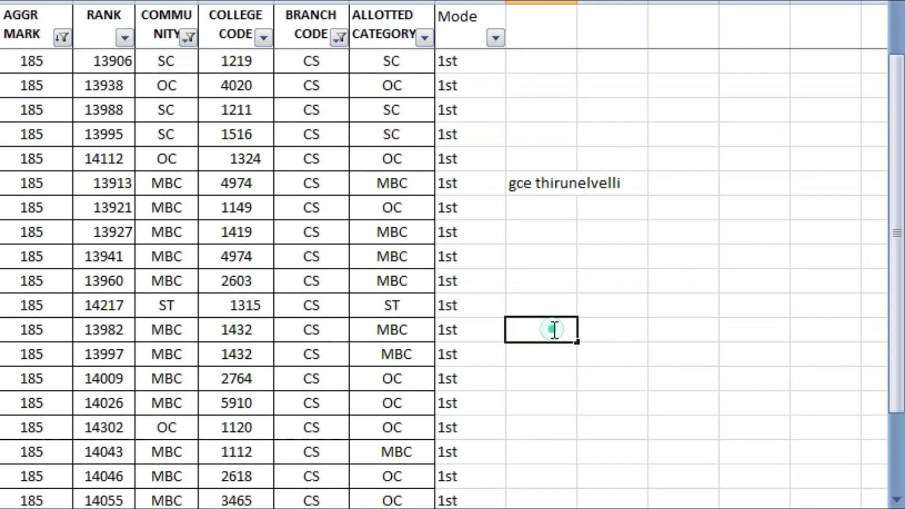
{"action": "type", "text": "raja"}
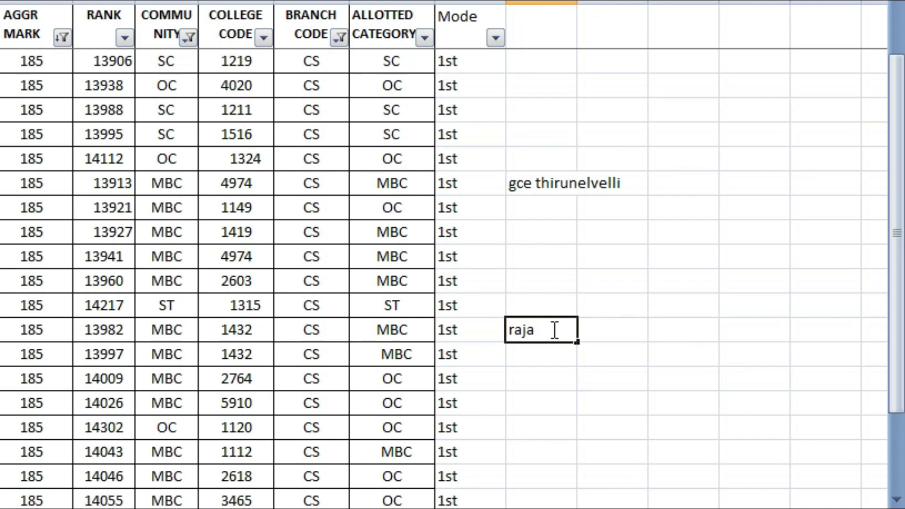
{"action": "type", "text": "lakshi"}
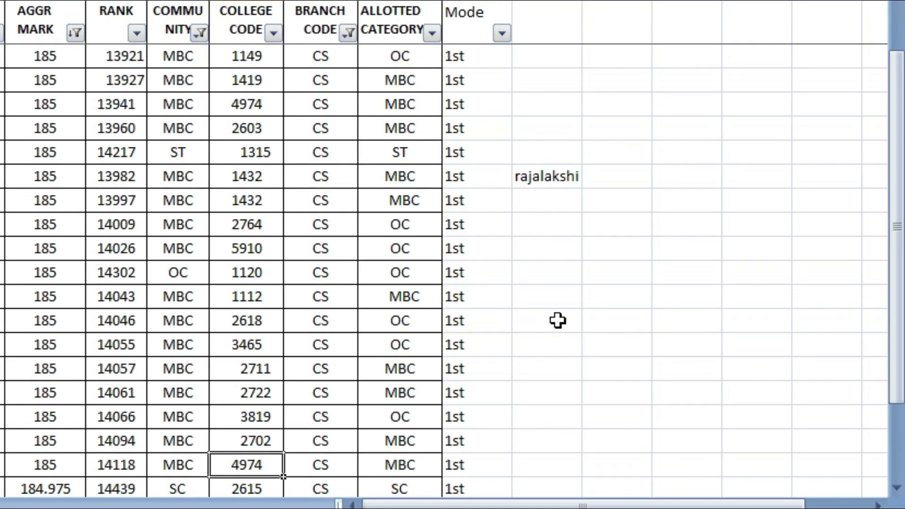
Step: Examine the college codes, communities and marks of the CS allotments below, down to the SCA row with college code 4
{"action": "key", "text": "Down"}
{"action": "key", "text": "Down"}
{"action": "key", "text": "Down"}
{"action": "key", "text": "Down"}
{"action": "key", "text": "Down"}
{"action": "key", "text": "Down"}
{"action": "key", "text": "Down"}
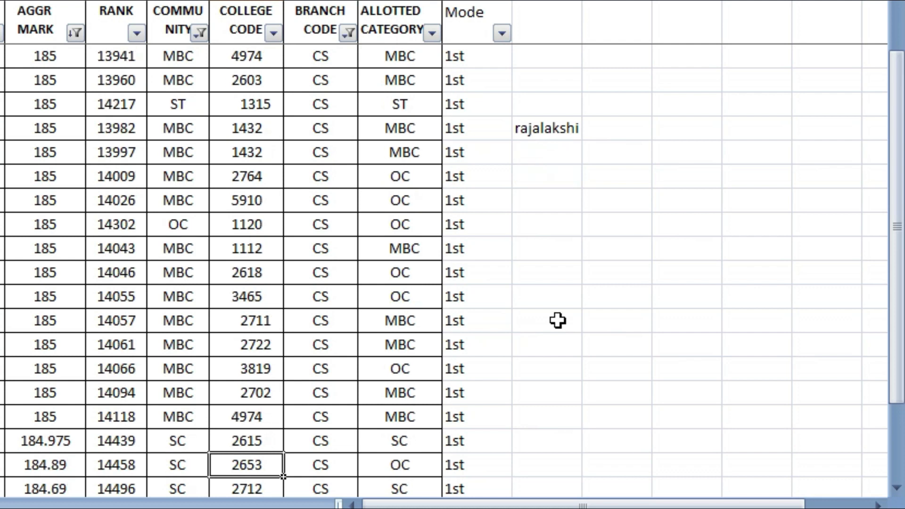
{"action": "key", "text": "Down"}
{"action": "key", "text": "Down"}
{"action": "key", "text": "Down"}
{"action": "key", "text": "Down"}
{"action": "key", "text": "Down"}
{"action": "key", "text": "Down"}
{"action": "key", "text": "Down"}
{"action": "key", "text": "Down"}
{"action": "key", "text": "Down"}
{"action": "key", "text": "Down"}
{"action": "key", "text": "Down"}
{"action": "key", "text": "Down"}
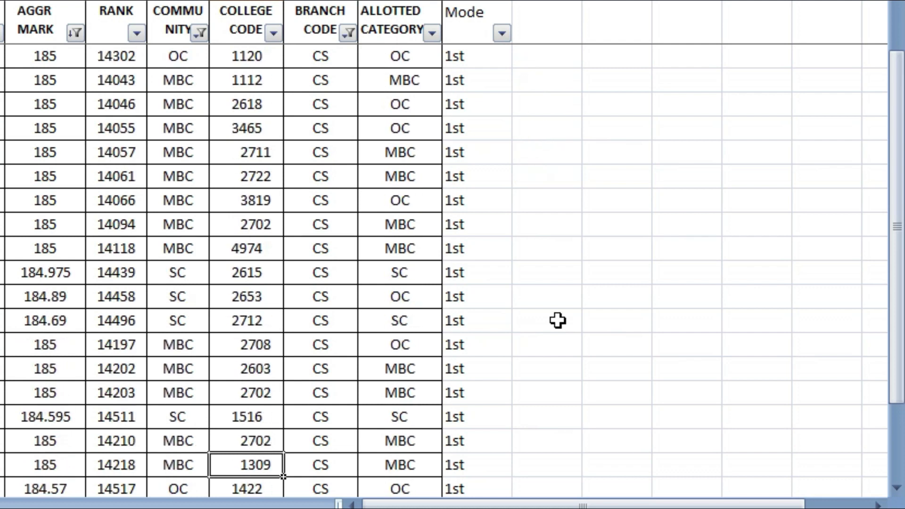
{"action": "key", "text": "Down"}
{"action": "key", "text": "Down"}
{"action": "key", "text": "Down"}
{"action": "key", "text": "Down"}
{"action": "key", "text": "Down"}
{"action": "key", "text": "Down"}
{"action": "key", "text": "Down"}
{"action": "key", "text": "Down"}
{"action": "key", "text": "Down"}
{"action": "key", "text": "Down"}
{"action": "key", "text": "Down"}
{"action": "key", "text": "Down"}
{"action": "key", "text": "Down"}
{"action": "key", "text": "Down"}
{"action": "key", "text": "Down"}
{"action": "key", "text": "Down"}
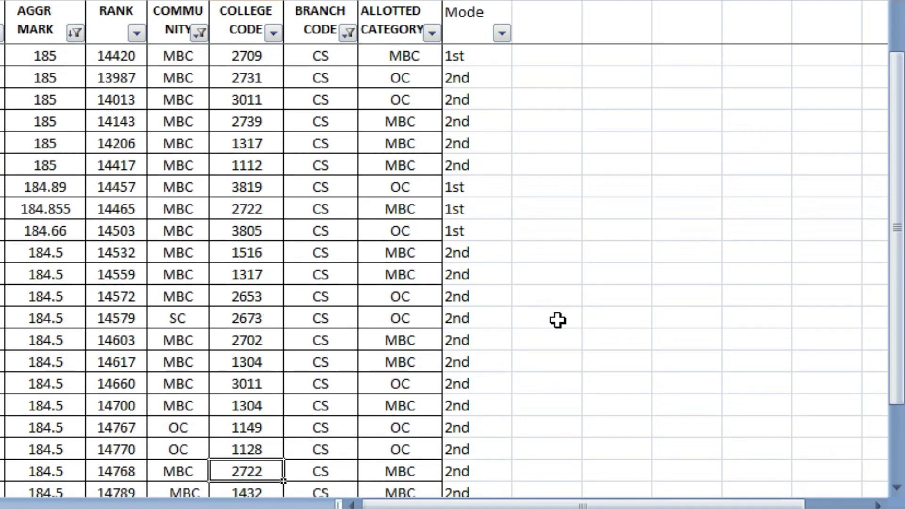
{"action": "key", "text": "Left"}
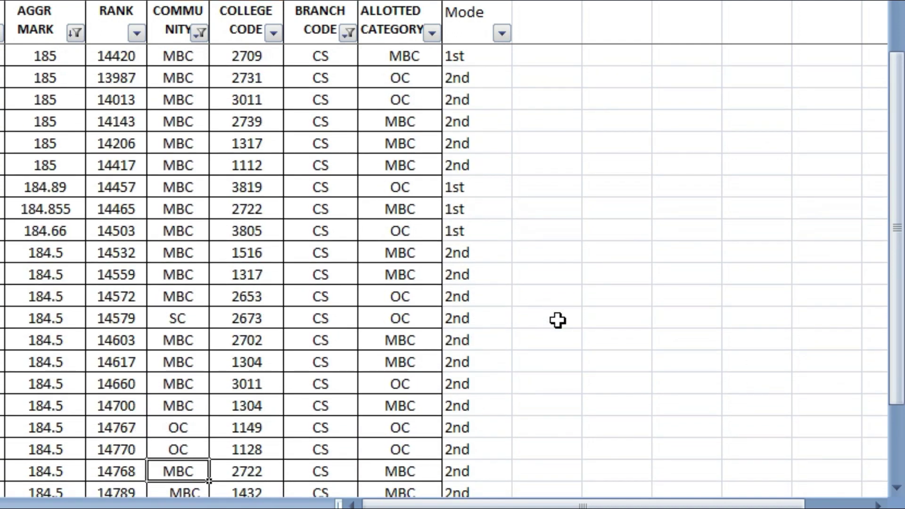
{"action": "key", "text": "Right"}
{"action": "key", "text": "Down"}
{"action": "key", "text": "Down"}
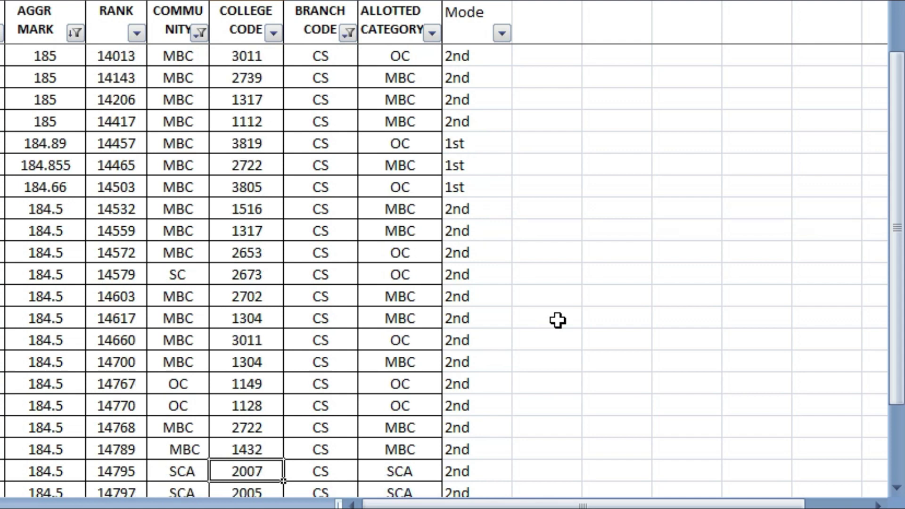
{"action": "key", "text": "Down"}
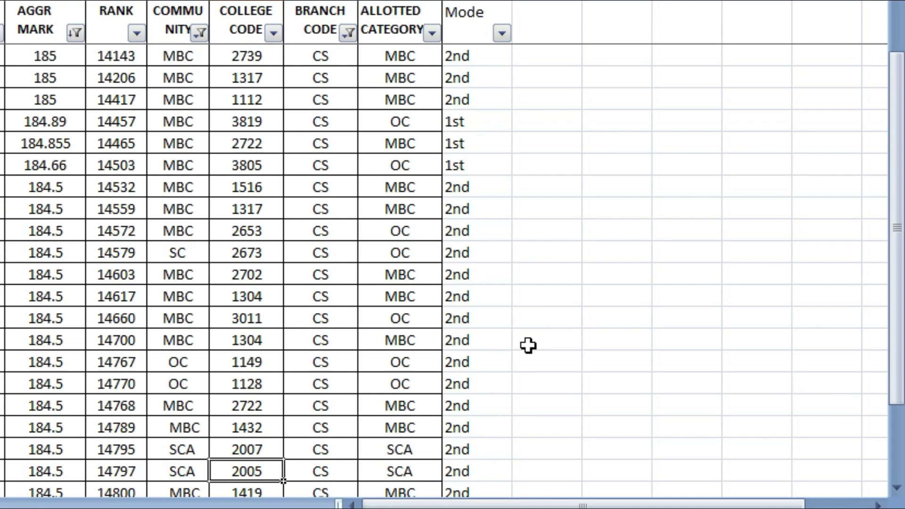
{"action": "key", "text": "Down"}
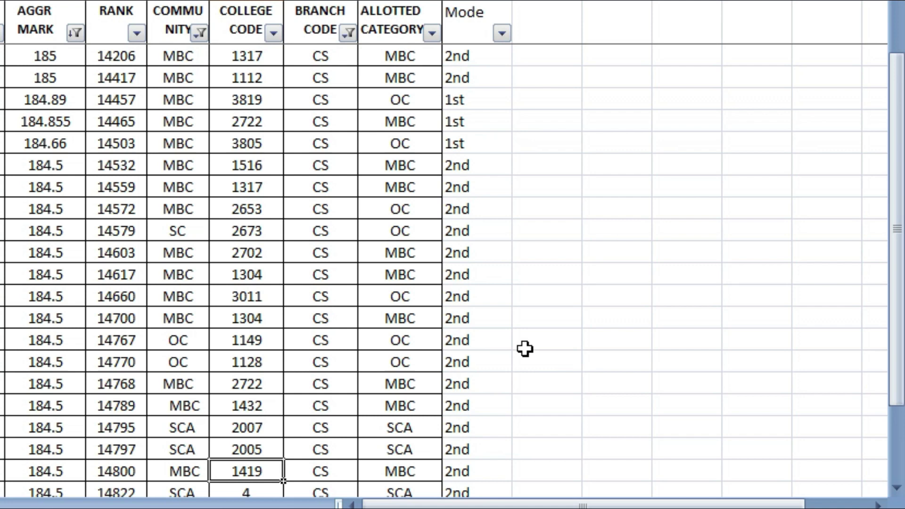
{"action": "key", "text": "Down"}
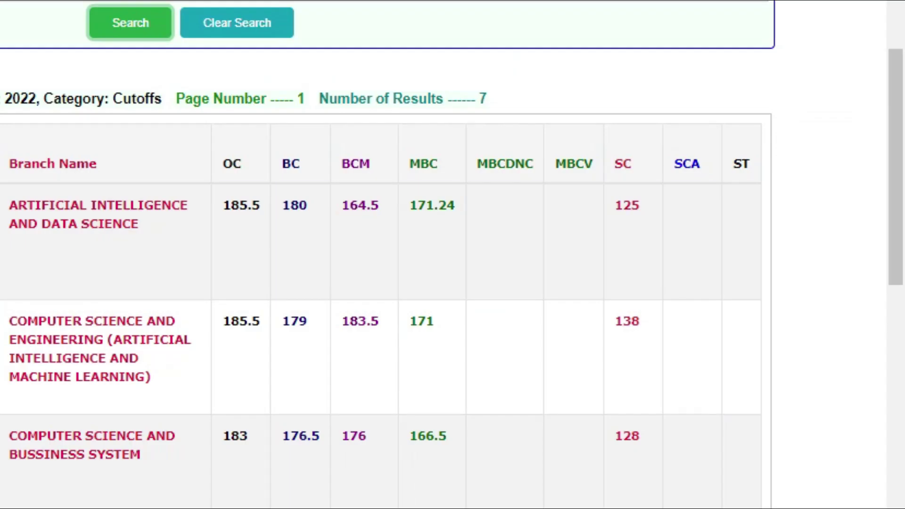
Step: Switch to the TNEA cutoff website and search the 2022 cutoffs for college code 4
{"action": "left_click", "coordinate": [89, 42]}
{"action": "key", "text": "Up"}
{"action": "key", "text": "Up"}
{"action": "key", "text": "Up"}
{"action": "key", "text": "Up"}
{"action": "key", "text": "Up"}
{"action": "key", "text": "Up"}
{"action": "key", "text": "Up"}
{"action": "key", "text": "Up"}
{"action": "key", "text": "Up"}
{"action": "key", "text": "Up"}
{"action": "key", "text": "Up"}
{"action": "key", "text": "Up"}
{"action": "key", "text": "Up"}
{"action": "key", "text": "Up"}
{"action": "key", "text": "Up"}
{"action": "key", "text": "Up"}
{"action": "key", "text": "Up"}
{"action": "key", "text": "Up"}
{"action": "key", "text": "Up"}
{"action": "key", "text": "Up"}
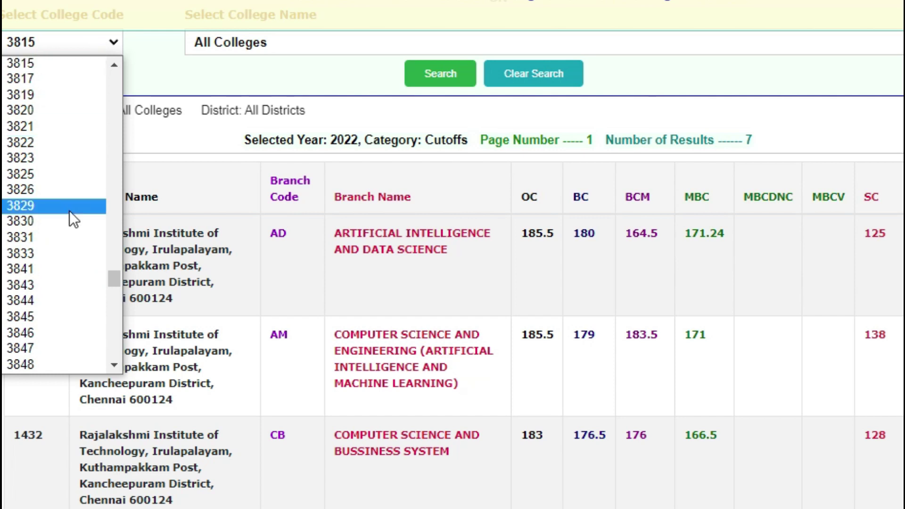
{"action": "left_click_drag", "start_coordinate": [115, 281], "coordinate": [119, 61]}
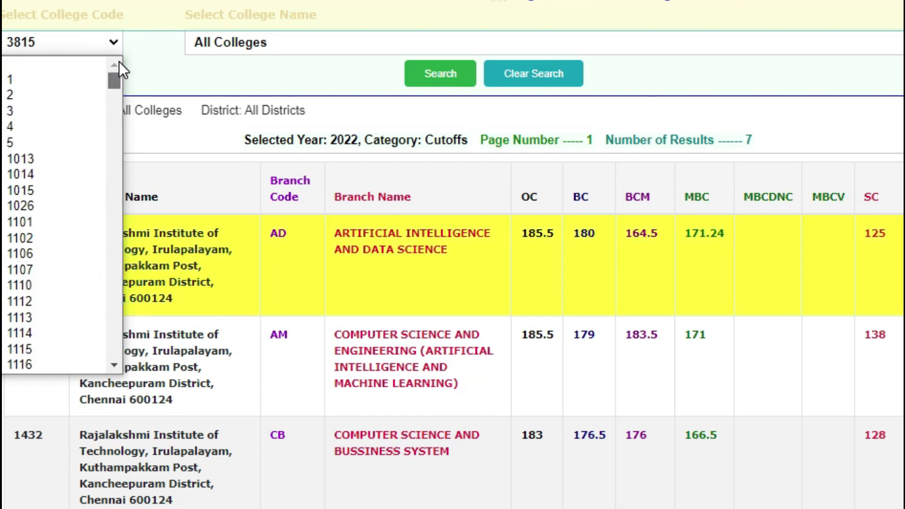
{"action": "left_click", "coordinate": [24, 132]}
{"action": "left_click", "coordinate": [440, 79]}
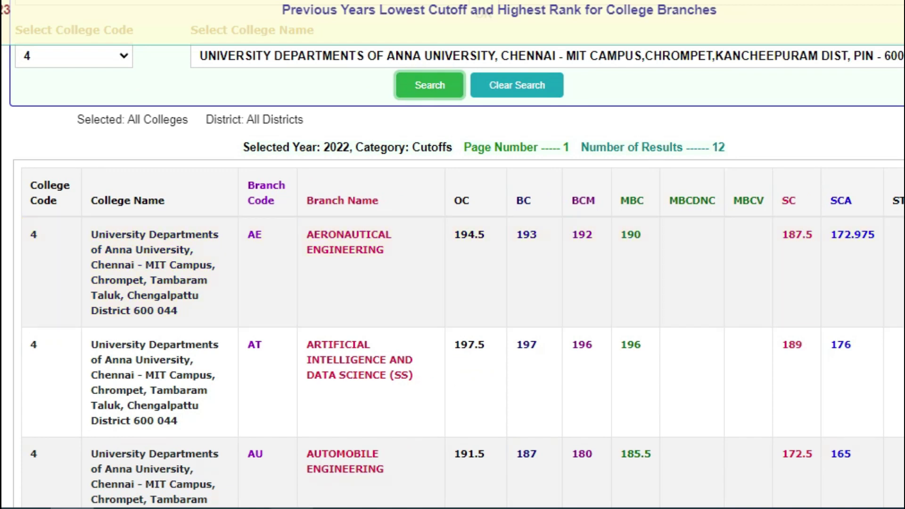
Step: Return to the Excel allotment list and note "MIT" beside the row with college code 4
{"action": "left_click", "coordinate": [278, 475]}
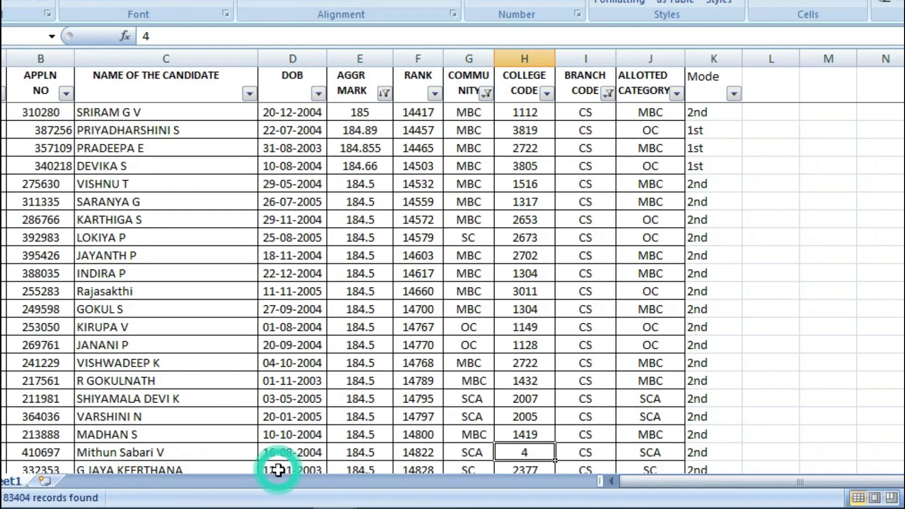
{"action": "left_click", "coordinate": [766, 455]}
{"action": "type", "text": "MIT"}
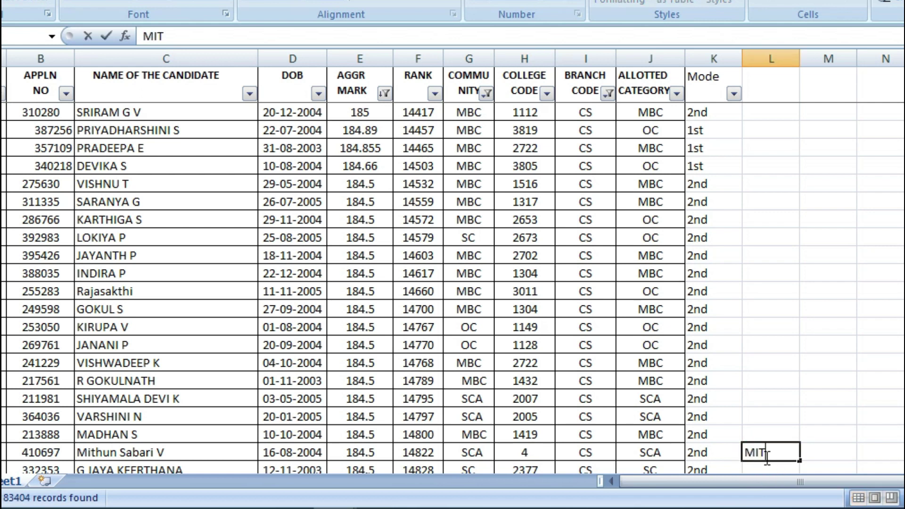
{"action": "key", "text": "Return"}
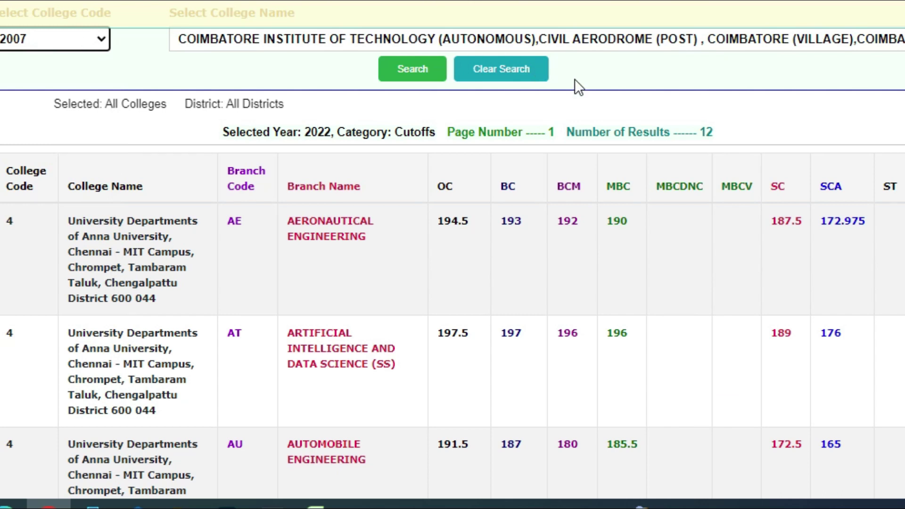
Step: Search the TNEA website's 2022 cutoffs for college code 2007 and examine its computer science branches
{"action": "scroll", "coordinate": [593, 94], "scroll_direction": "up", "scroll_amount": 4}
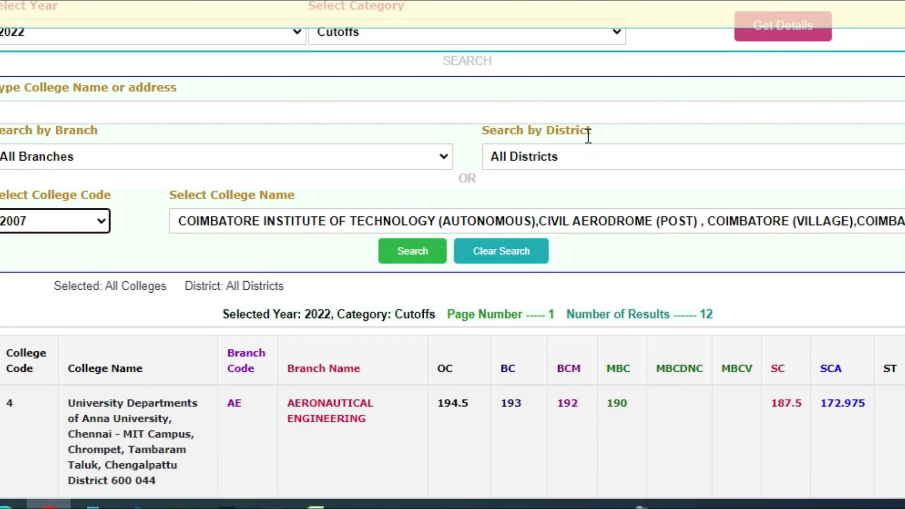
{"action": "left_click", "coordinate": [415, 259]}
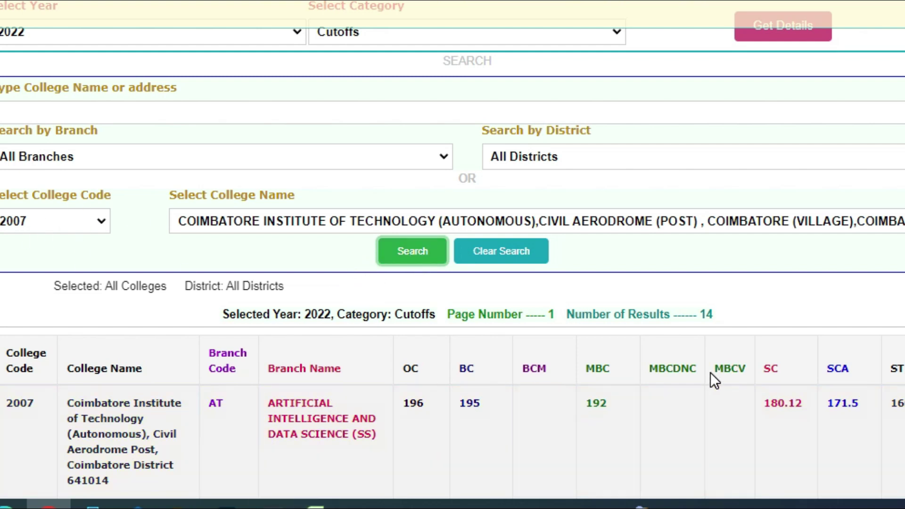
{"action": "scroll", "coordinate": [711, 373], "scroll_direction": "down", "scroll_amount": 10}
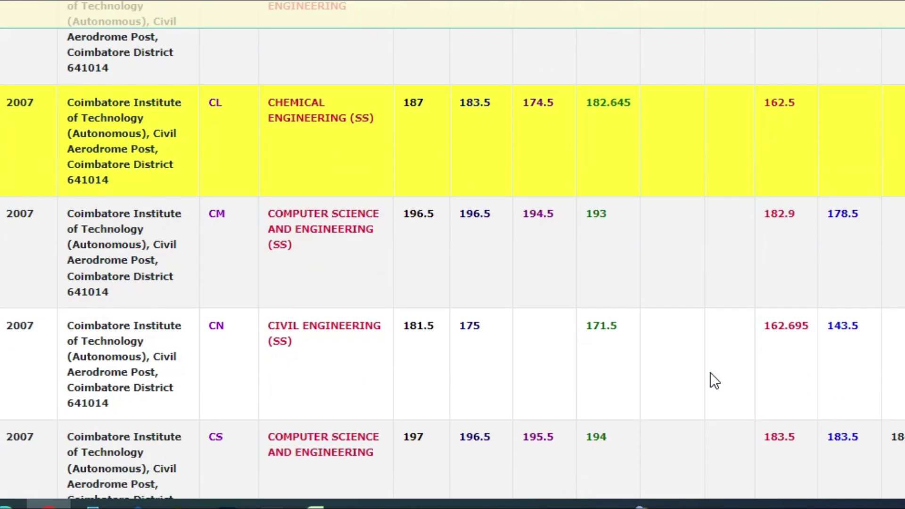
{"action": "scroll", "coordinate": [709, 373], "scroll_direction": "down", "scroll_amount": 4}
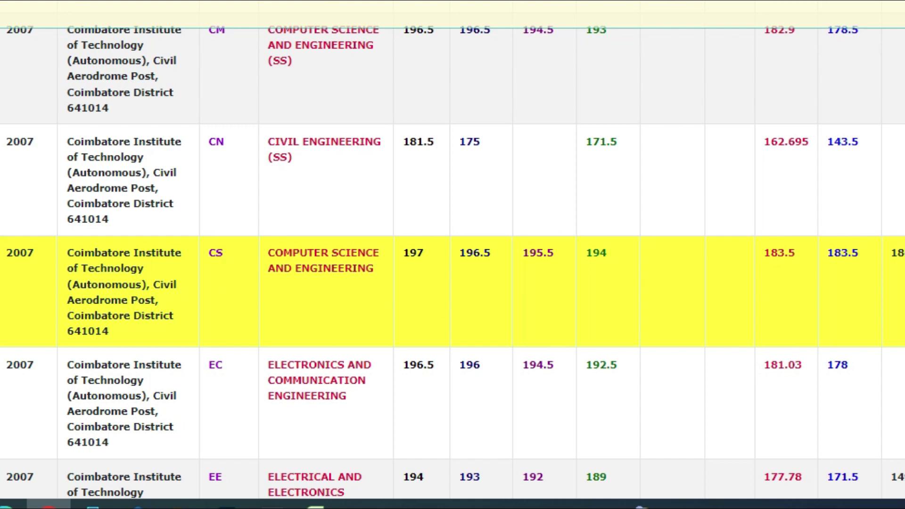
{"action": "scroll", "coordinate": [453, 292], "scroll_direction": "up", "scroll_amount": 9}
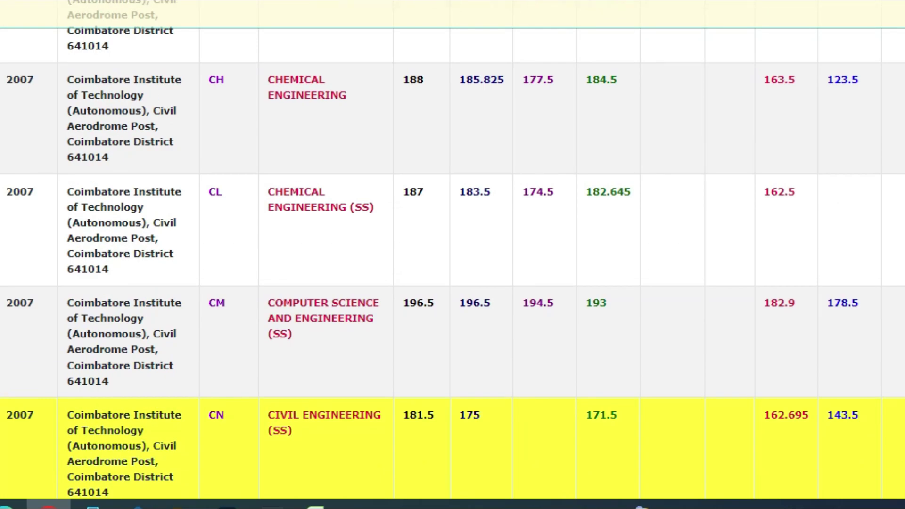
{"action": "scroll", "coordinate": [611, 460], "scroll_direction": "down", "scroll_amount": 4}
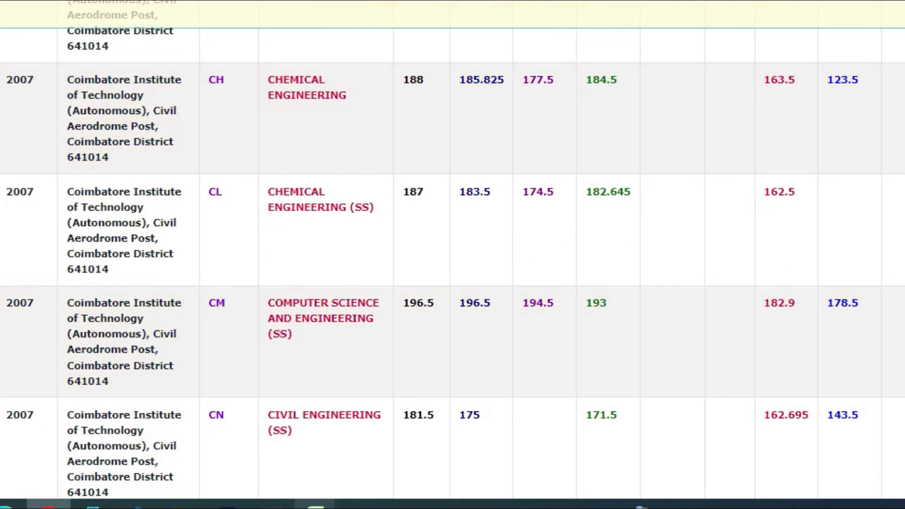
Step: Back in the Excel allotment list, note "cIT" beside the ST row with college code 2007 and rank 14888
{"action": "mouse_move", "coordinate": [315, 503]}
{"action": "left_click", "coordinate": [280, 471]}
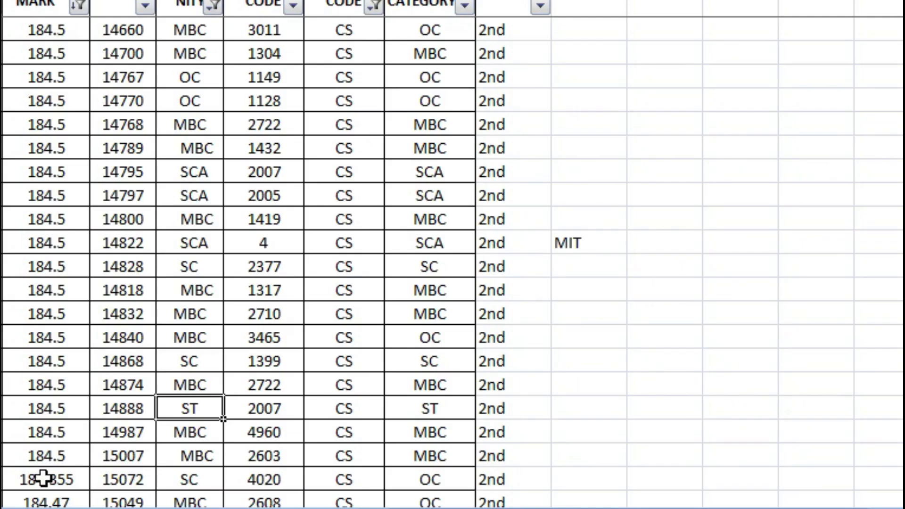
{"action": "left_click", "coordinate": [77, 411]}
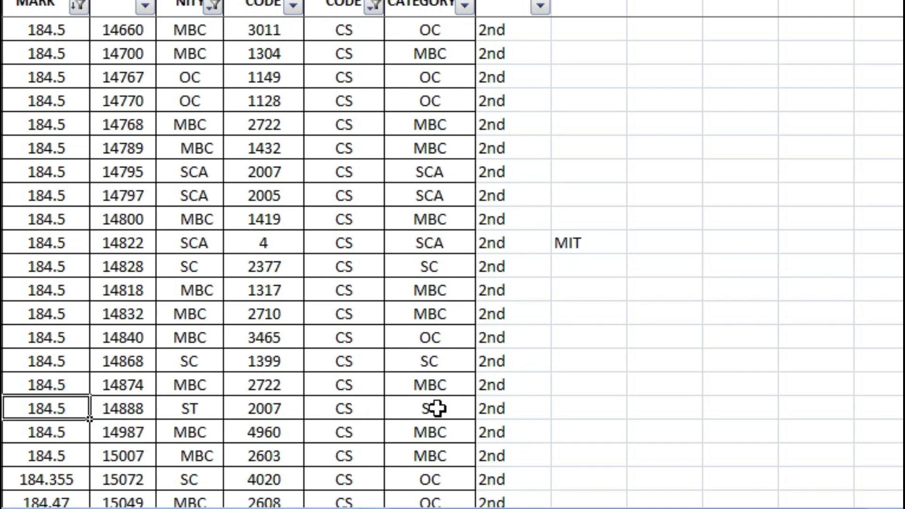
{"action": "left_click", "coordinate": [488, 408]}
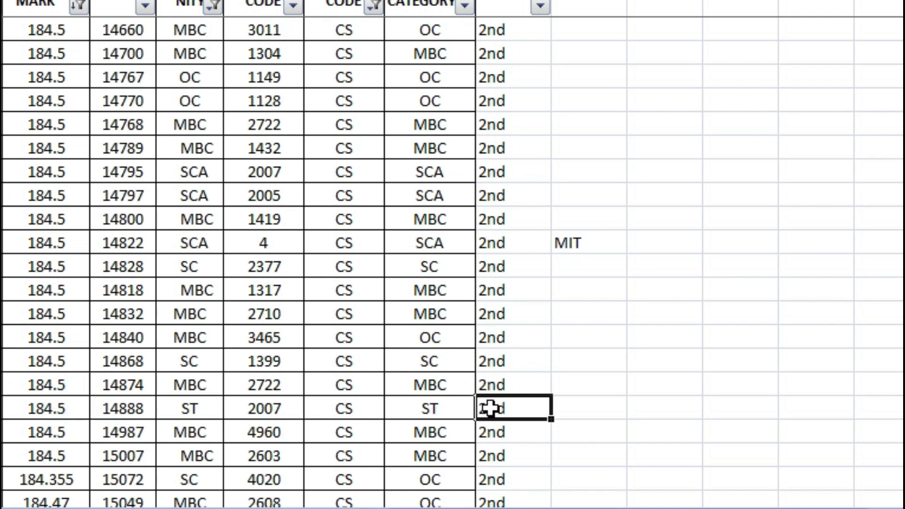
{"action": "left_click", "coordinate": [567, 405]}
{"action": "type", "text": "cIT"}
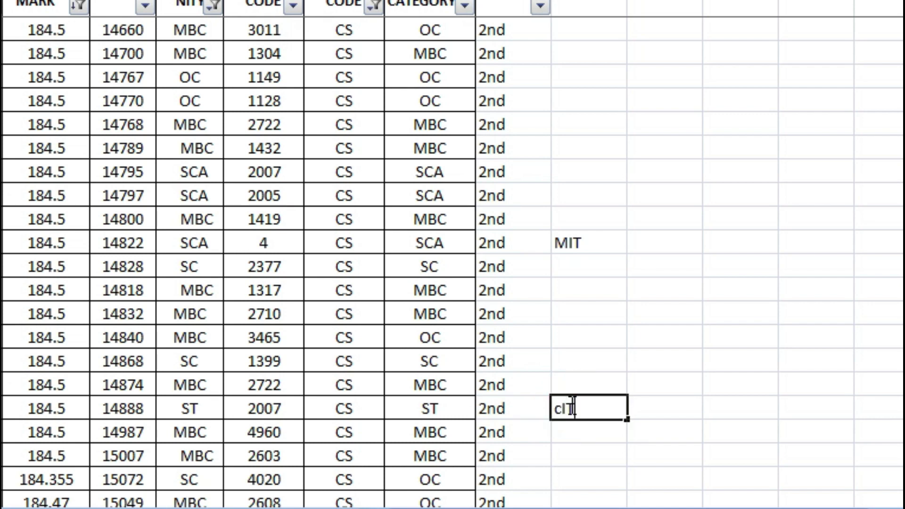
{"action": "scroll", "coordinate": [551, 459], "scroll_direction": "down", "scroll_amount": 1}
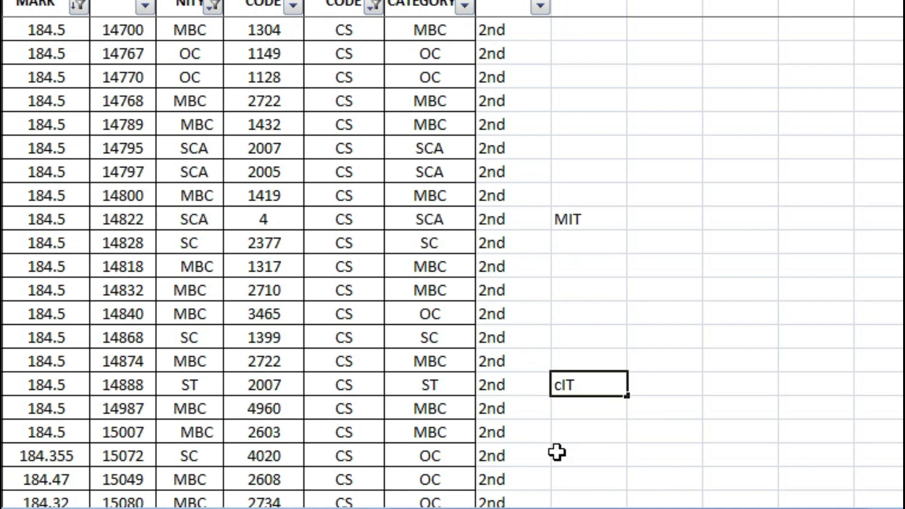
{"action": "scroll", "coordinate": [557, 452], "scroll_direction": "down", "scroll_amount": 1}
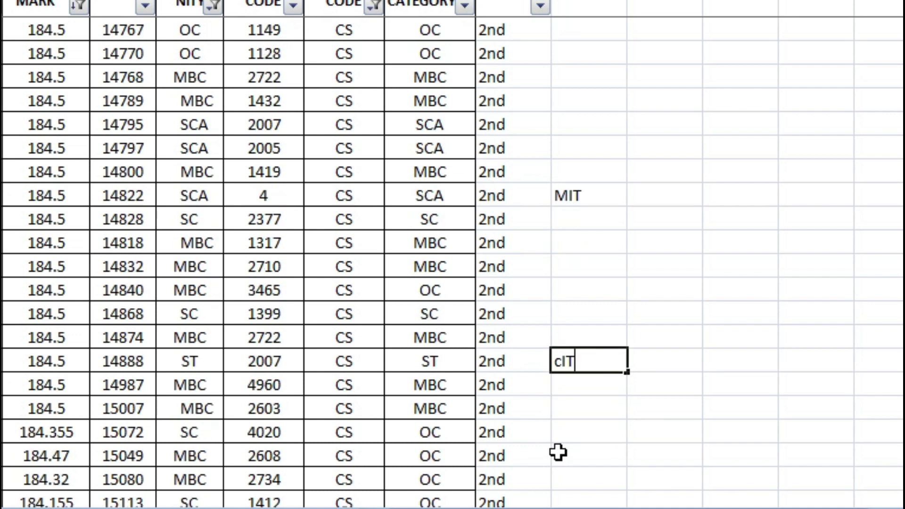
Step: Examine the college codes and categories in the allotment rows below rank 14888, down to the 183.5 marks
{"action": "scroll", "coordinate": [558, 453], "scroll_direction": "down", "scroll_amount": 1}
{"action": "scroll", "coordinate": [558, 453], "scroll_direction": "down", "scroll_amount": 3}
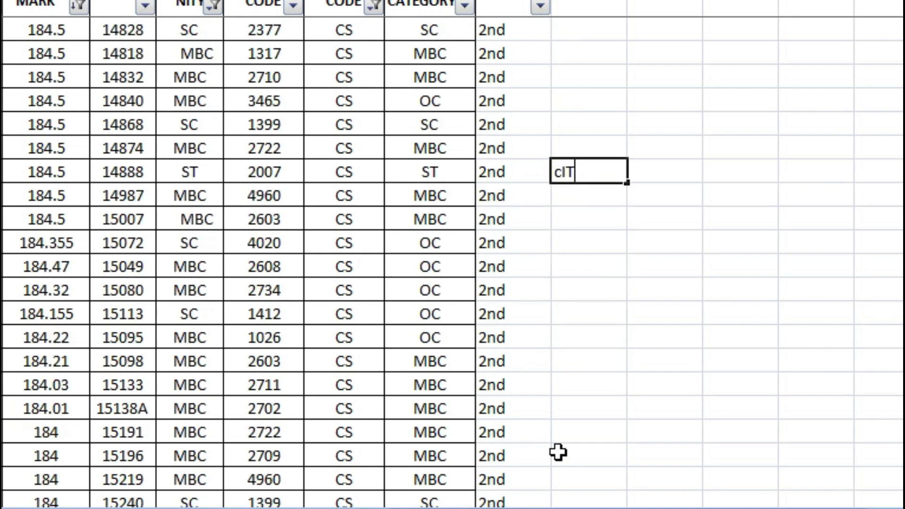
{"action": "scroll", "coordinate": [558, 452], "scroll_direction": "down", "scroll_amount": 2}
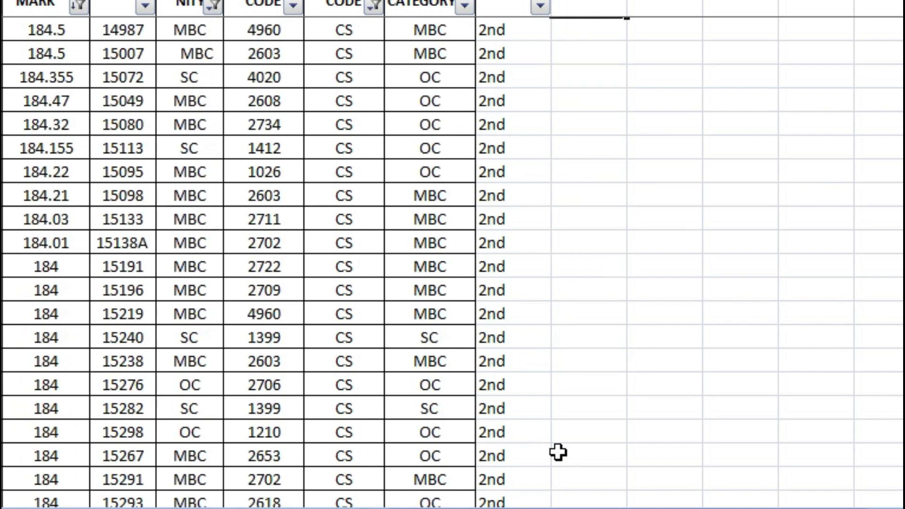
{"action": "scroll", "coordinate": [558, 452], "scroll_direction": "down", "scroll_amount": 1}
{"action": "scroll", "coordinate": [558, 453], "scroll_direction": "down", "scroll_amount": 1}
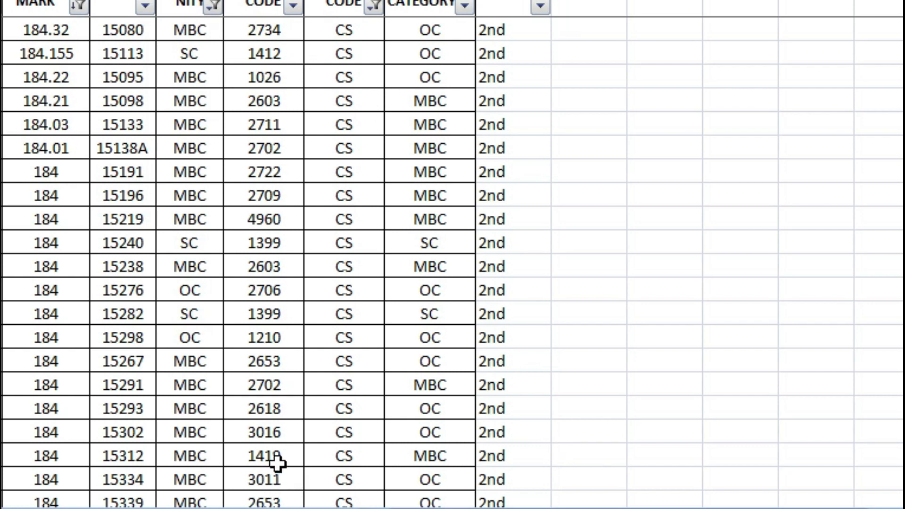
{"action": "scroll", "coordinate": [285, 457], "scroll_direction": "down", "scroll_amount": 1}
{"action": "scroll", "coordinate": [296, 456], "scroll_direction": "down", "scroll_amount": 1}
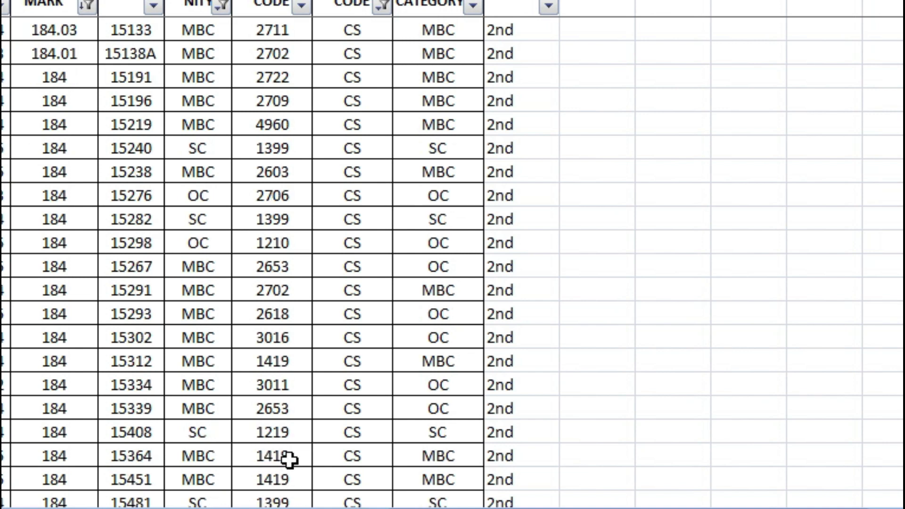
{"action": "scroll", "coordinate": [322, 446], "scroll_direction": "down", "scroll_amount": 2}
{"action": "scroll", "coordinate": [322, 447], "scroll_direction": "down", "scroll_amount": 2}
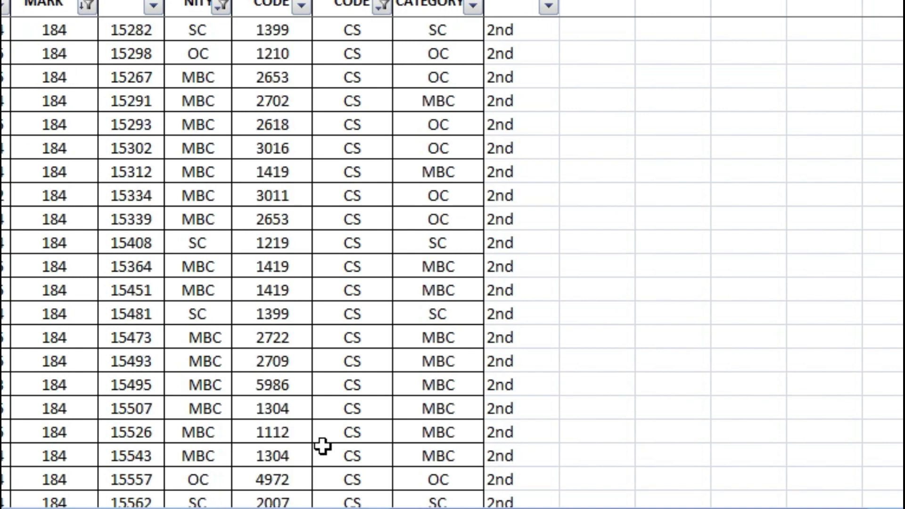
{"action": "scroll", "coordinate": [322, 446], "scroll_direction": "down", "scroll_amount": 3}
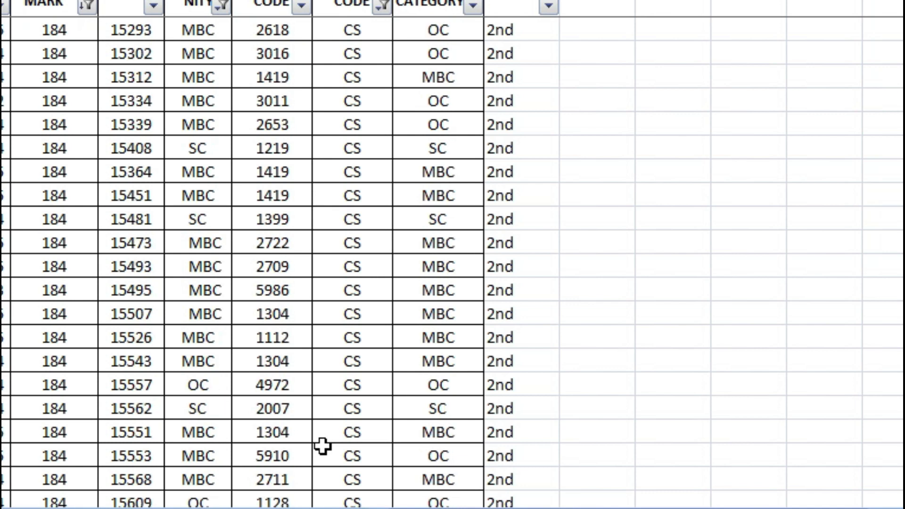
{"action": "scroll", "coordinate": [322, 447], "scroll_direction": "down", "scroll_amount": 6}
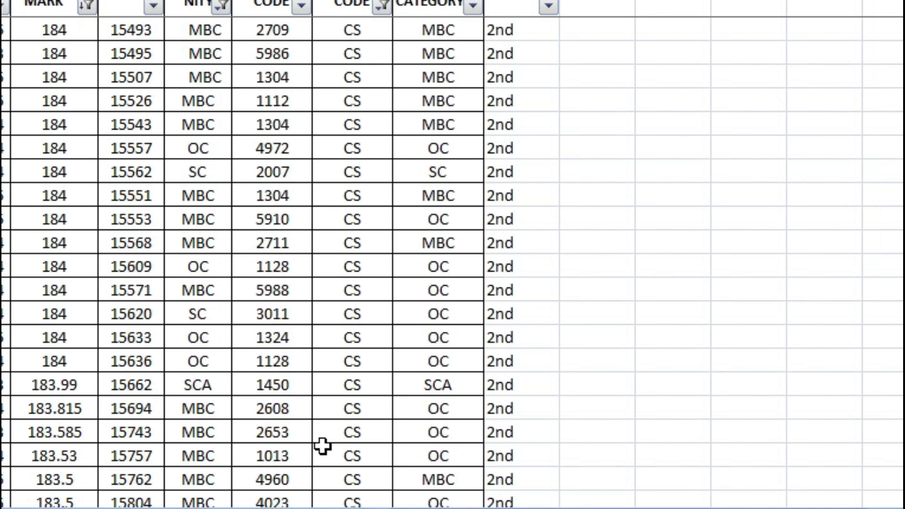
{"action": "scroll", "coordinate": [323, 447], "scroll_direction": "down", "scroll_amount": 2}
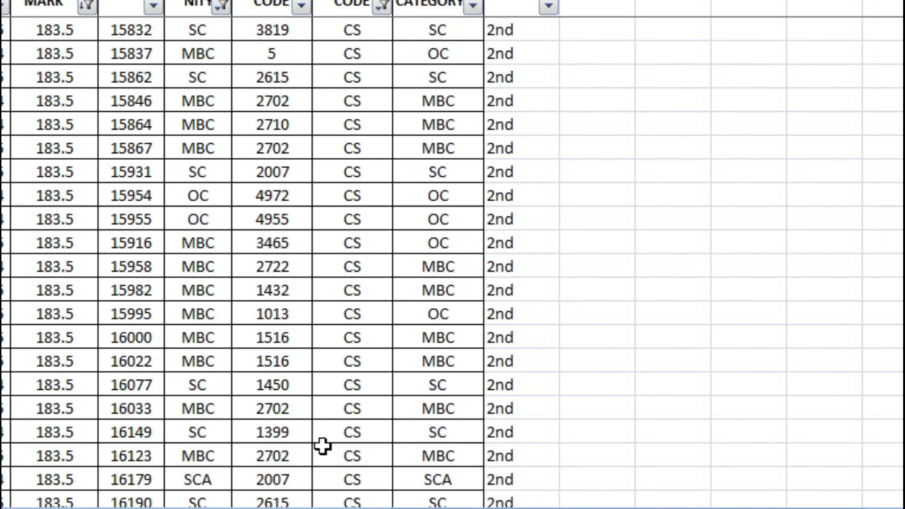
Step: Check the college code, community, mark and branch code of the SCA row with rank 16179
{"action": "scroll", "coordinate": [322, 446], "scroll_direction": "down", "scroll_amount": 1}
{"action": "left_click", "coordinate": [279, 460]}
{"action": "left_click", "coordinate": [182, 464]}
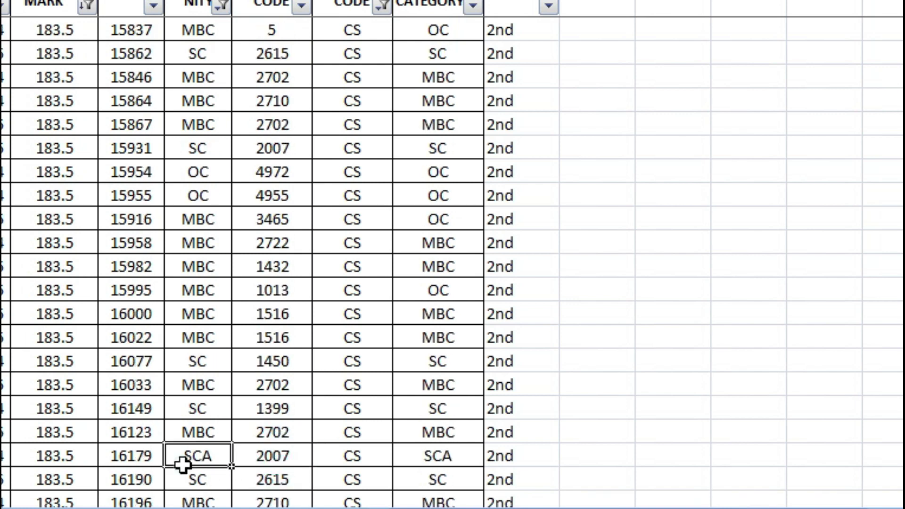
{"action": "left_click", "coordinate": [73, 460]}
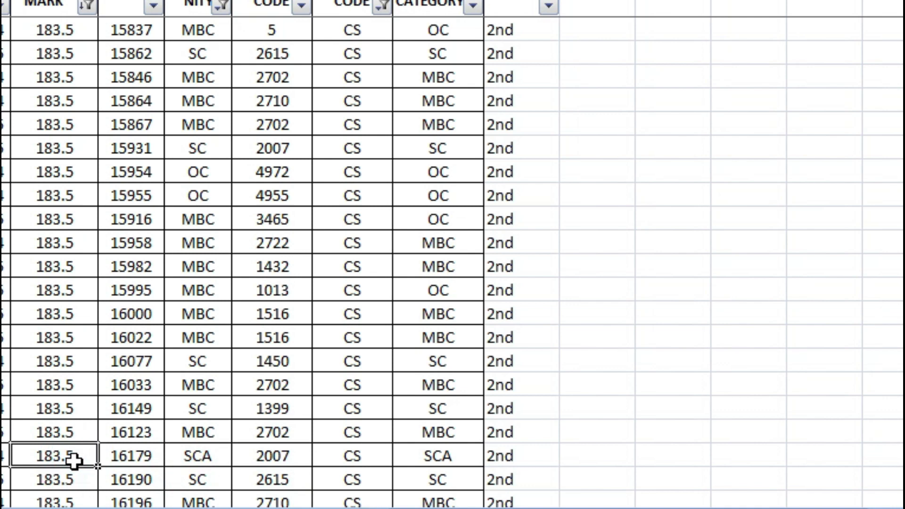
{"action": "left_click", "coordinate": [355, 460]}
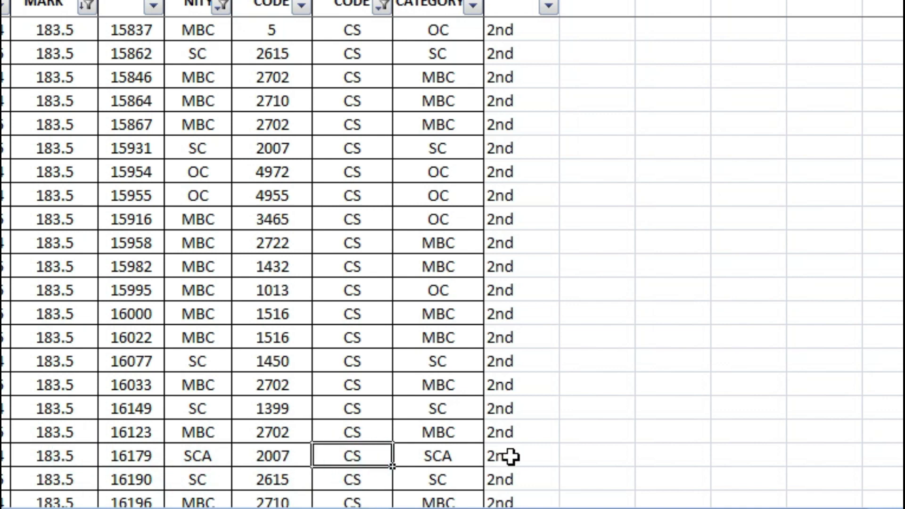
Step: Review the allotment rows below rank 16179, covering marks under 183.5 and their college codes
{"action": "scroll", "coordinate": [511, 456], "scroll_direction": "down", "scroll_amount": 3}
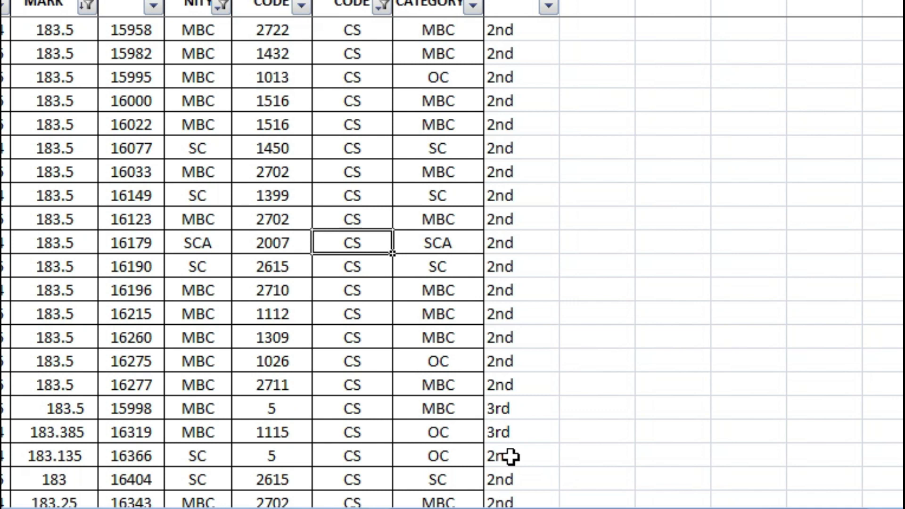
{"action": "scroll", "coordinate": [510, 456], "scroll_direction": "down", "scroll_amount": 1}
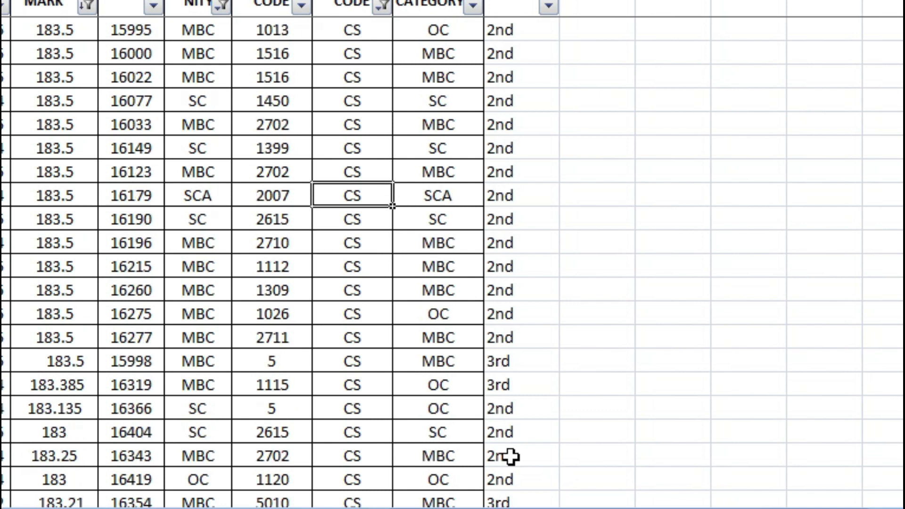
{"action": "scroll", "coordinate": [511, 457], "scroll_direction": "down", "scroll_amount": 1}
{"action": "scroll", "coordinate": [510, 456], "scroll_direction": "down", "scroll_amount": 3}
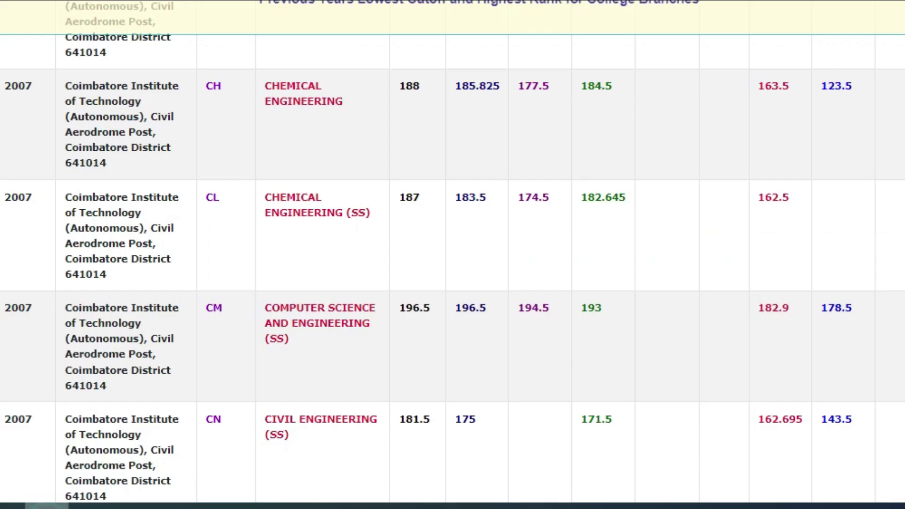
Step: Switch to the TNEA cutoff website and return to the college search form above the 2007 results
{"action": "scroll", "coordinate": [304, 367], "scroll_direction": "up", "scroll_amount": 10}
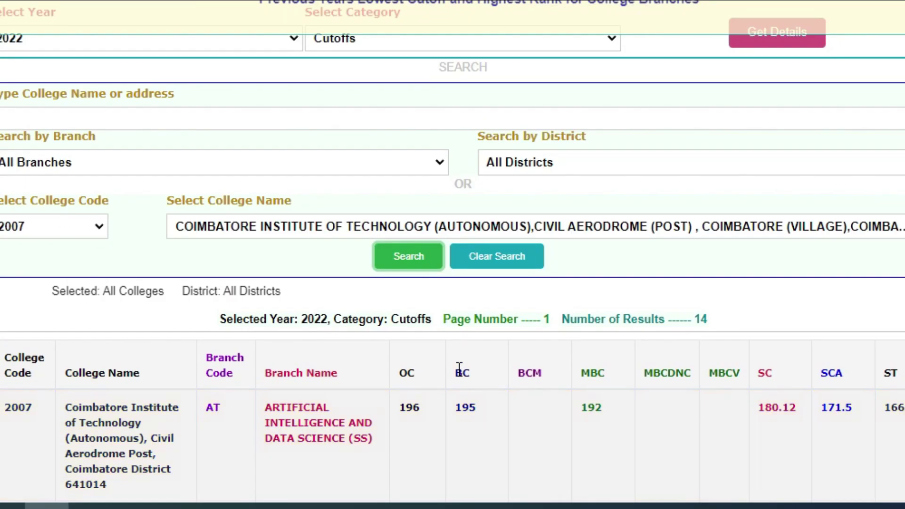